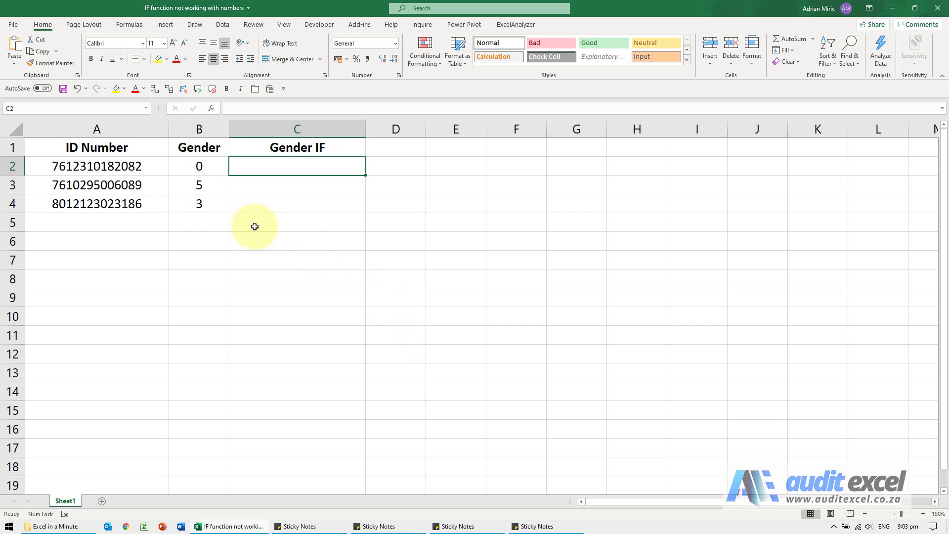
- After inspecting A2 and B2, start an IF function in C2 via the Insert Function list
{"action": "left_click", "coordinate": [120, 169]}
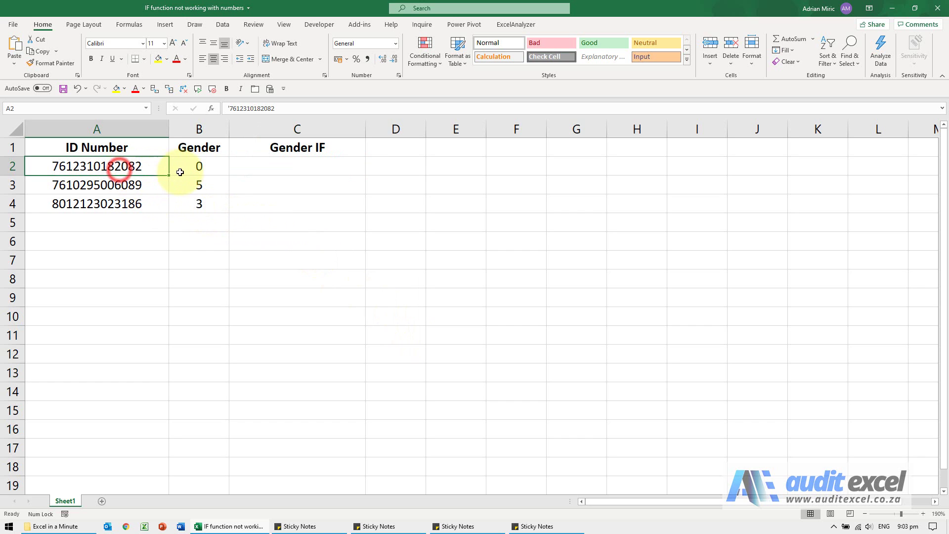
{"action": "left_click", "coordinate": [212, 163]}
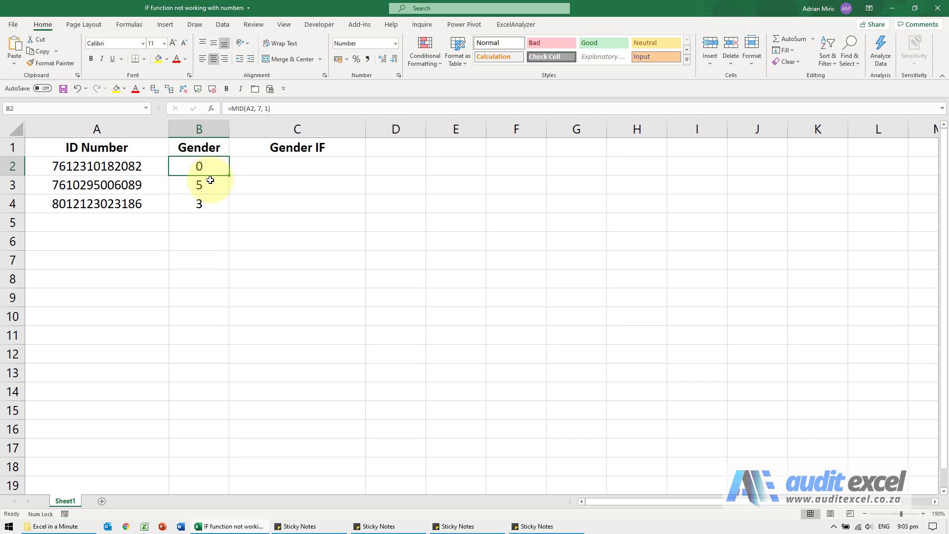
{"action": "left_click", "coordinate": [251, 171]}
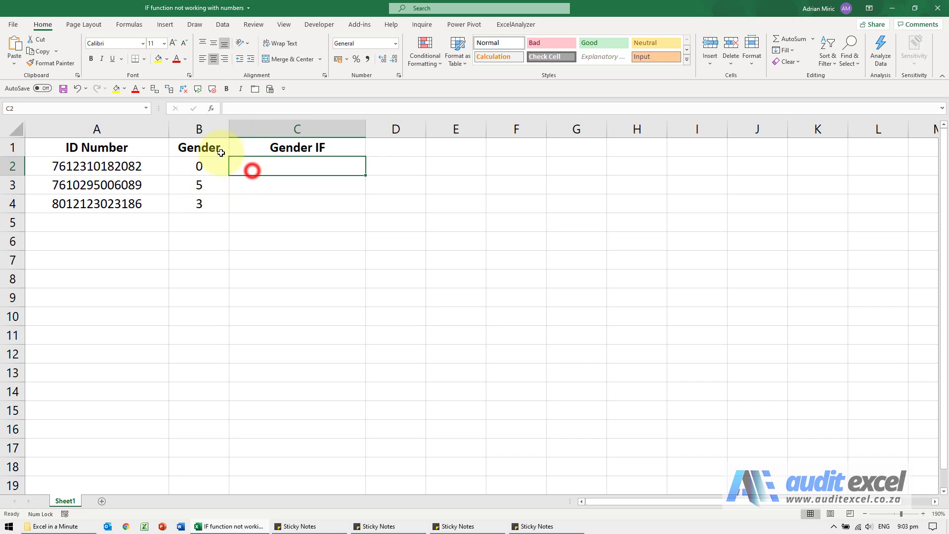
{"action": "left_click", "coordinate": [212, 110]}
{"action": "left_click", "coordinate": [350, 274]}
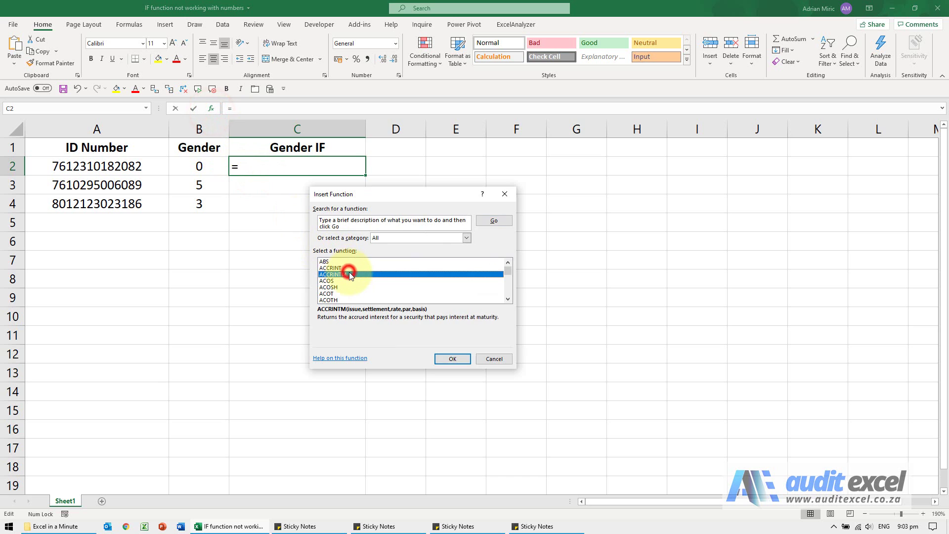
{"action": "type", "text": "if"}
{"action": "key", "text": "Return"}
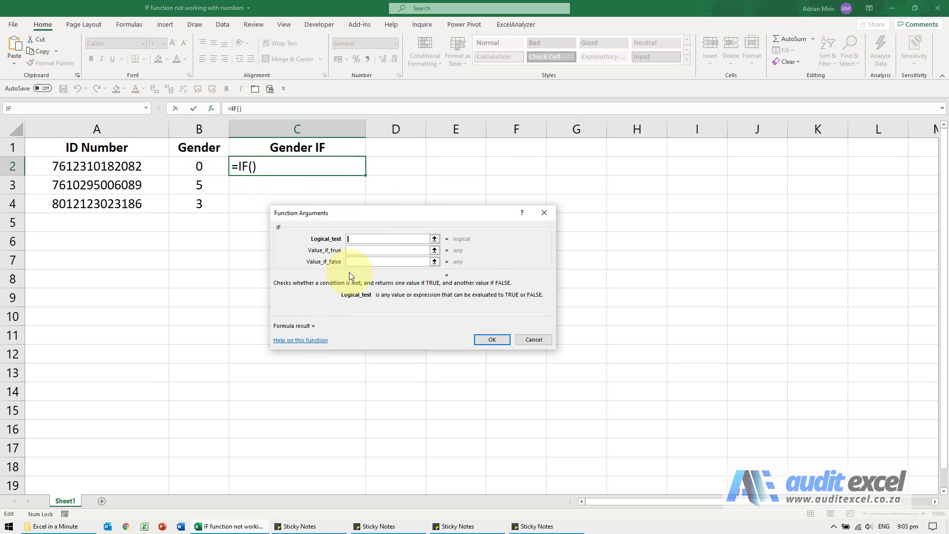
- Set Logical_test B2<5, Value_if_true "Female", Value_if_false "Male" and confirm; C2 shows Male
{"action": "left_click", "coordinate": [207, 166]}
{"action": "type", "text": "B2<5"}
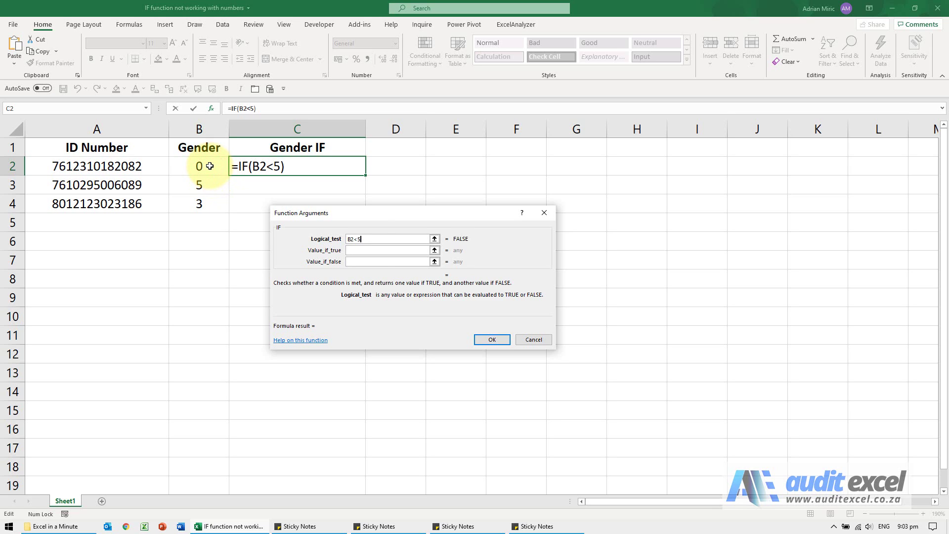
{"action": "key", "text": "Tab"}
{"action": "type", "text": "\"Female"}
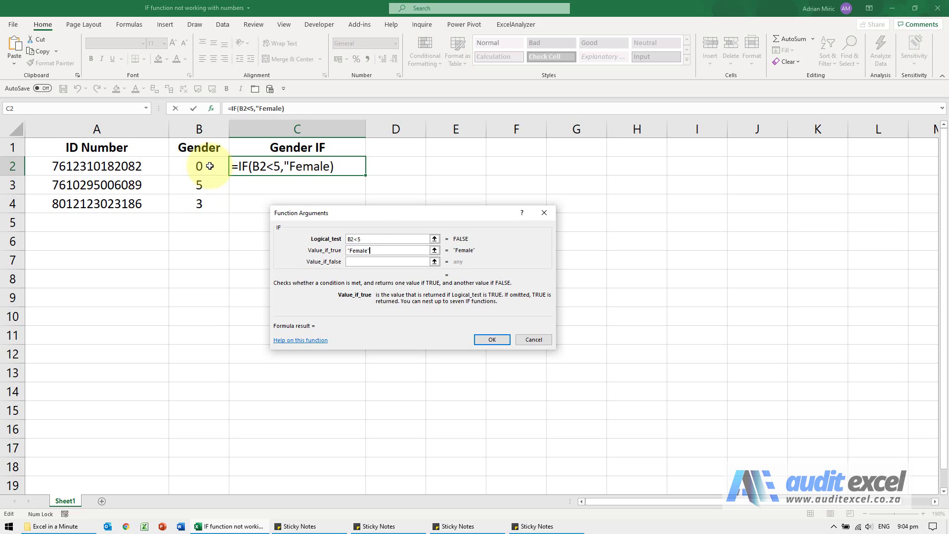
{"action": "type", "text": "\""}
{"action": "key", "text": "Tab"}
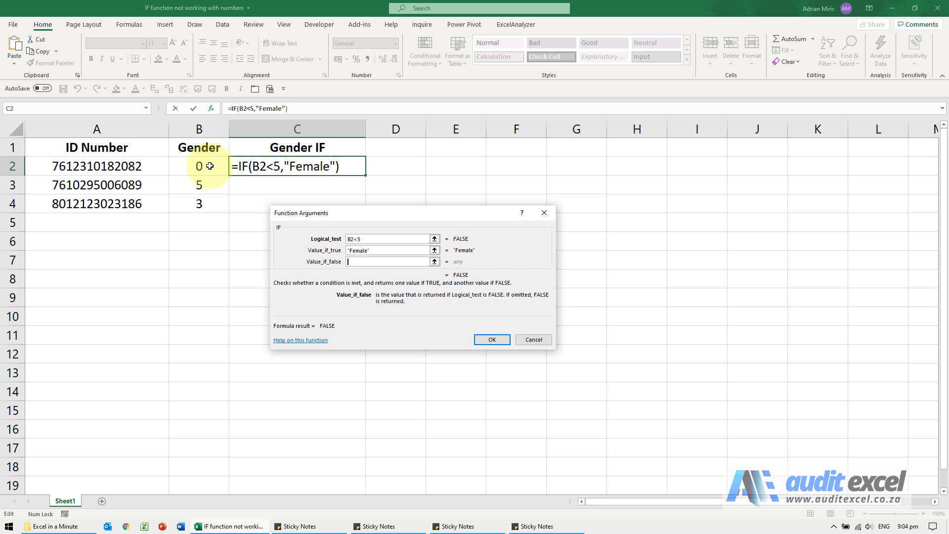
{"action": "type", "text": "\"Male\""}
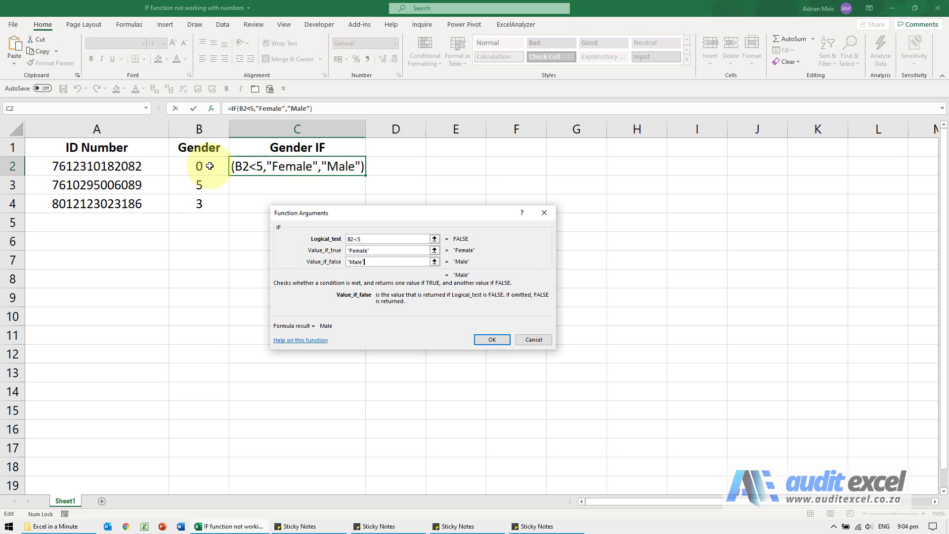
{"action": "left_click", "coordinate": [486, 341]}
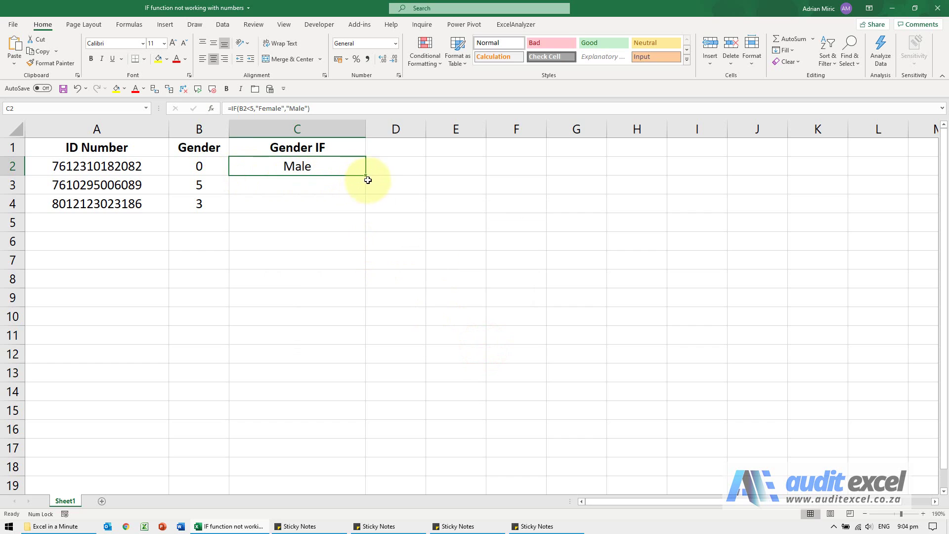
- Fill the IF formula down to C4 (all Male), then reopen C2's Function Arguments to inspect the B2<5 test
{"action": "left_click_drag", "start_coordinate": [368, 176], "coordinate": [366, 211]}
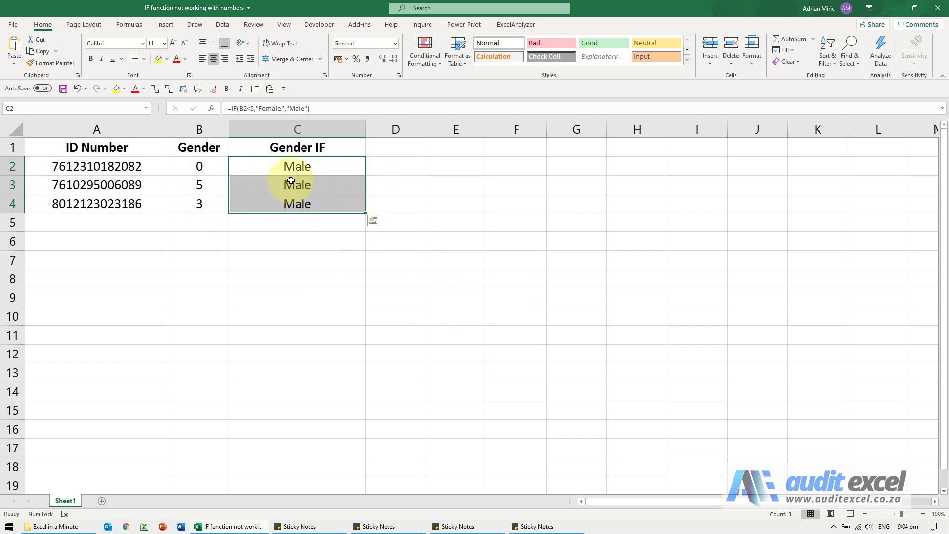
{"action": "left_click", "coordinate": [273, 169]}
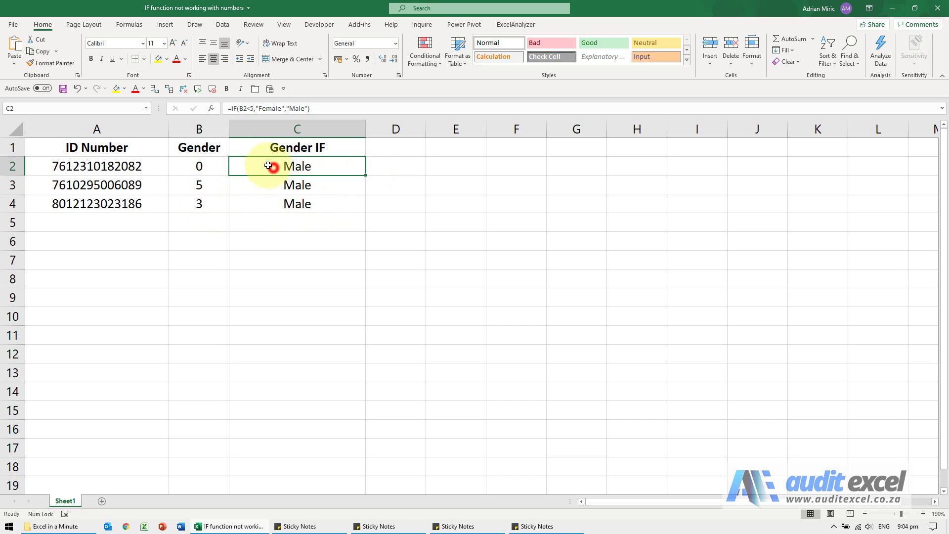
{"action": "left_click", "coordinate": [211, 109]}
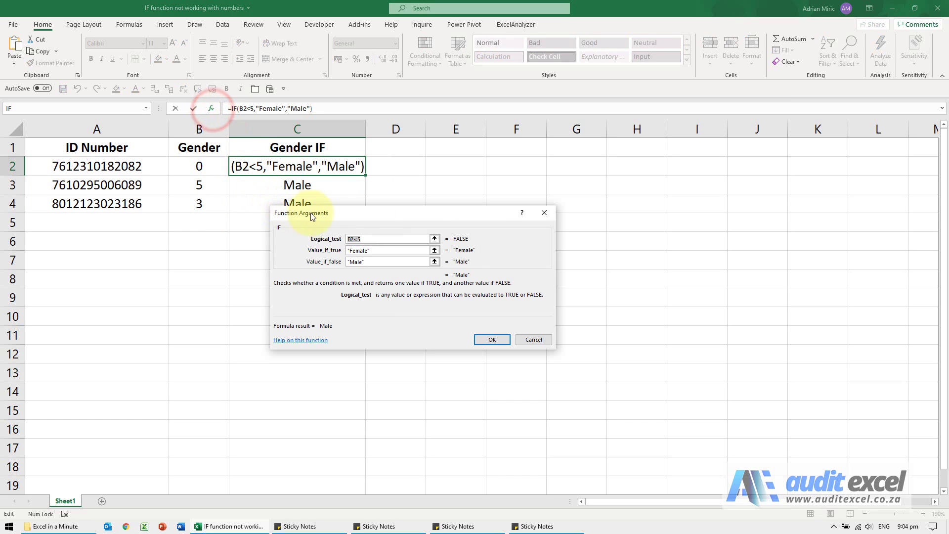
{"action": "left_click_drag", "start_coordinate": [378, 218], "coordinate": [293, 225]}
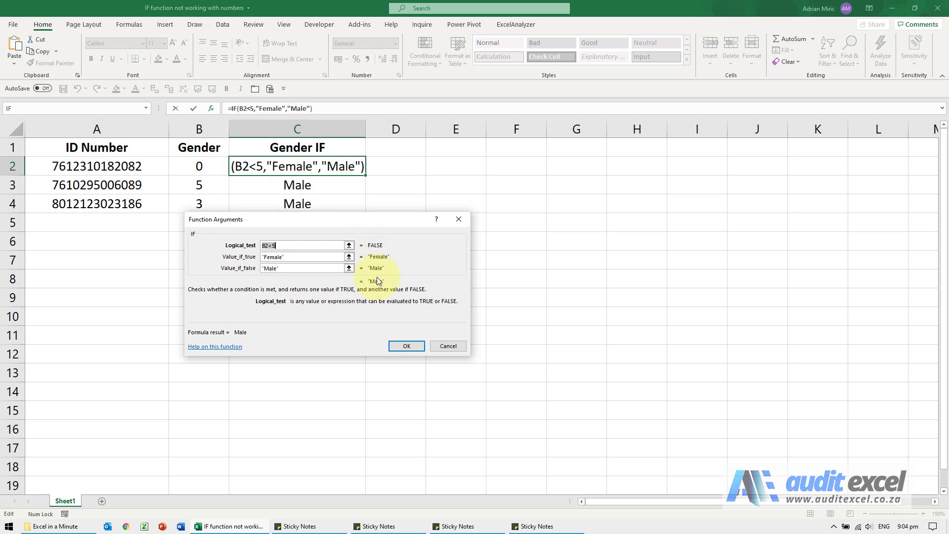
- Close the arguments dialog unchanged and compare the MID formula in B2 with the IF in C2
{"action": "left_click", "coordinate": [436, 349]}
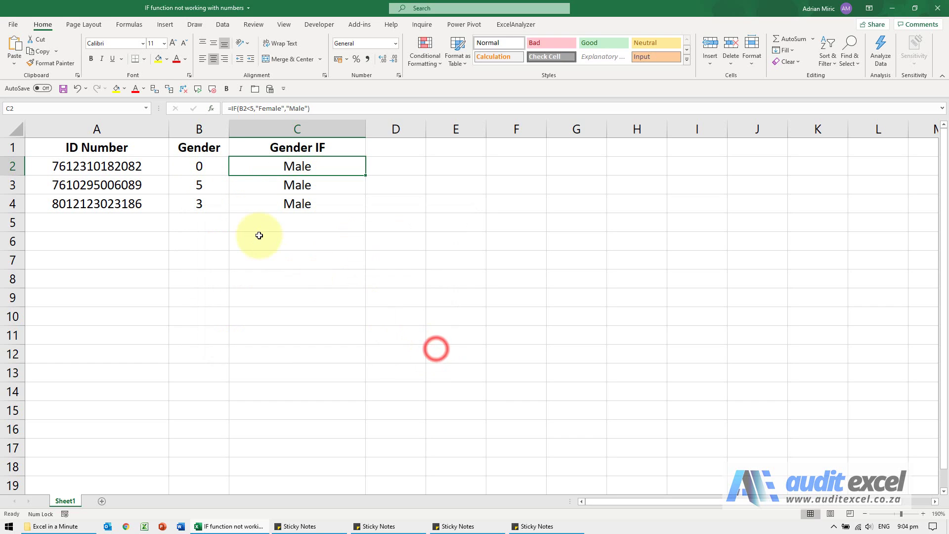
{"action": "left_click", "coordinate": [203, 168]}
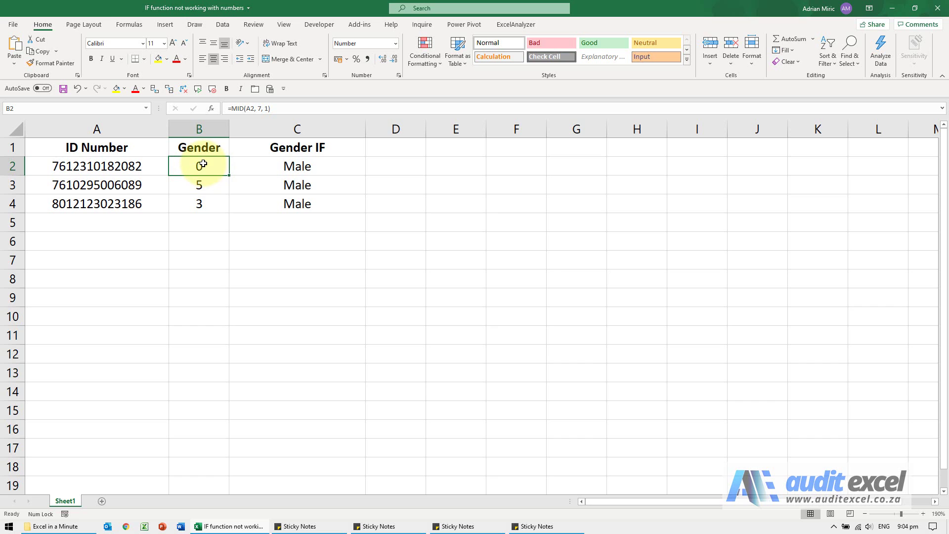
{"action": "left_click", "coordinate": [307, 168]}
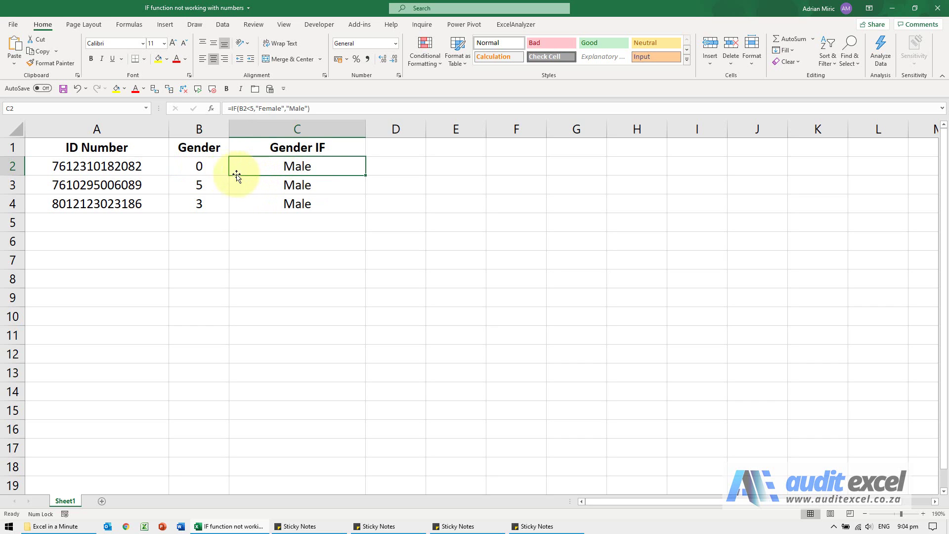
{"action": "left_click", "coordinate": [206, 168]}
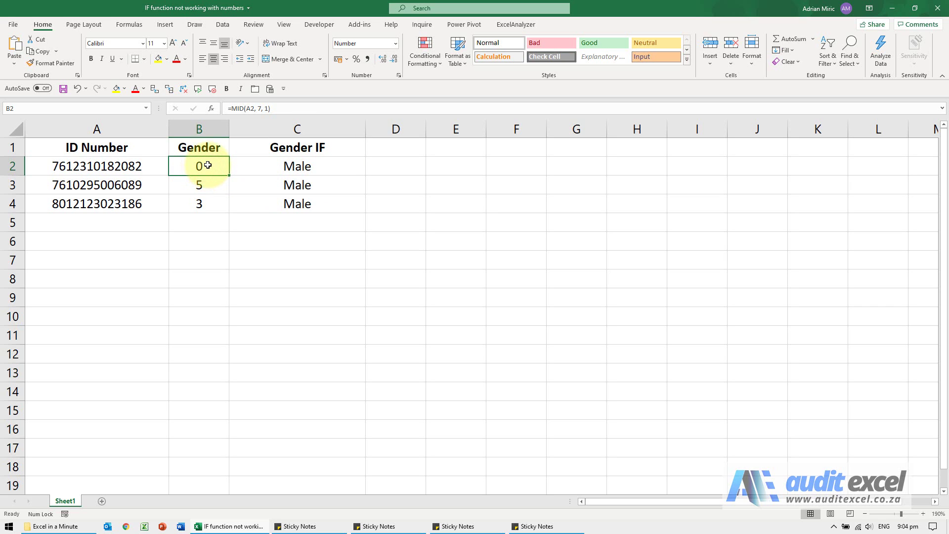
- Change B2 to =VALUE(MID(A2, 7, 1)) so the gender digit becomes a real number
{"action": "left_click", "coordinate": [231, 111]}
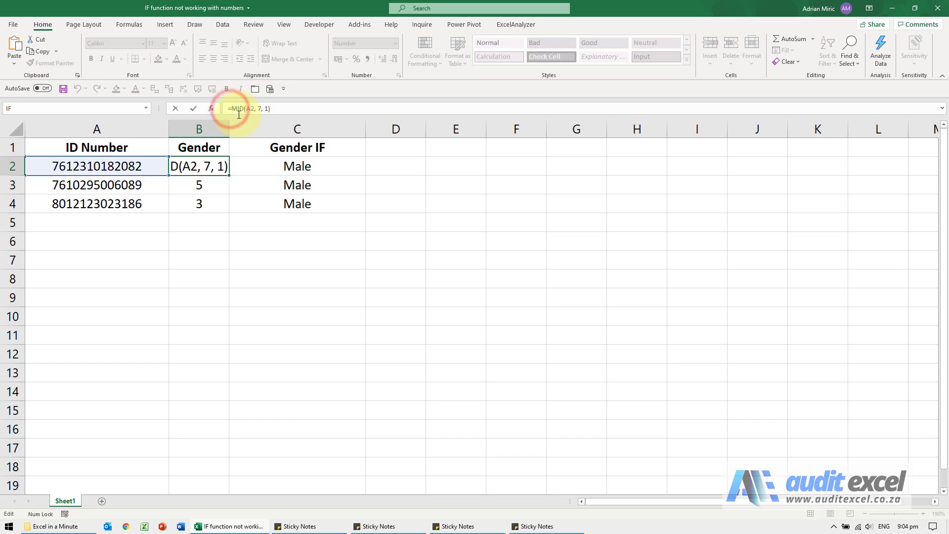
{"action": "type", "text": "Val"}
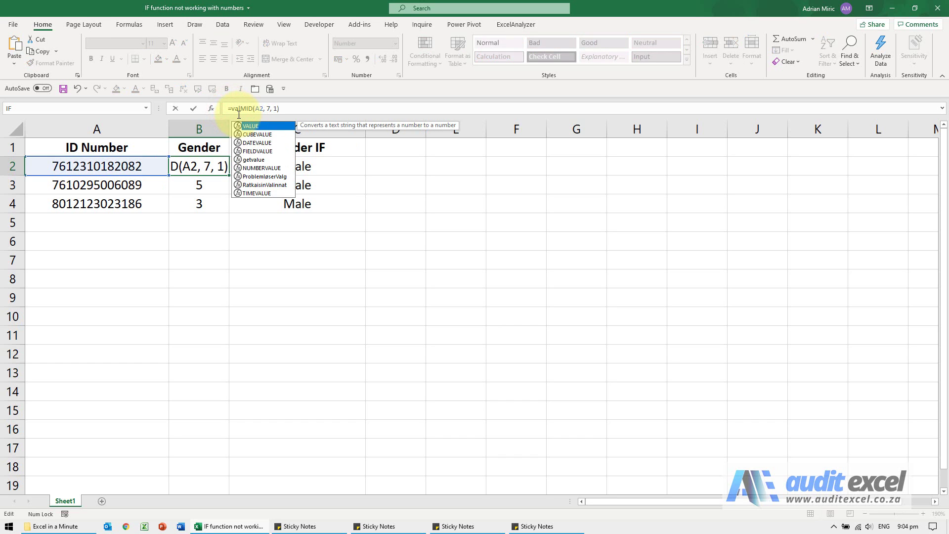
{"action": "type", "text": "ue("}
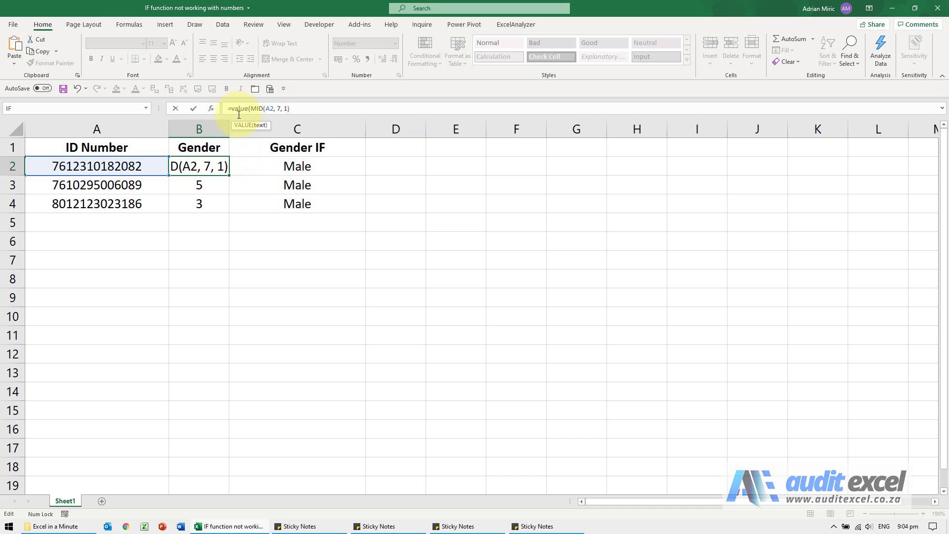
{"action": "left_click", "coordinate": [305, 109]}
{"action": "type", "text": ")"}
{"action": "key", "text": "Return"}
- Copy B2 and fill it down to B4 so Gender IF shows Female, Male, Female
{"action": "key", "text": "Up"}
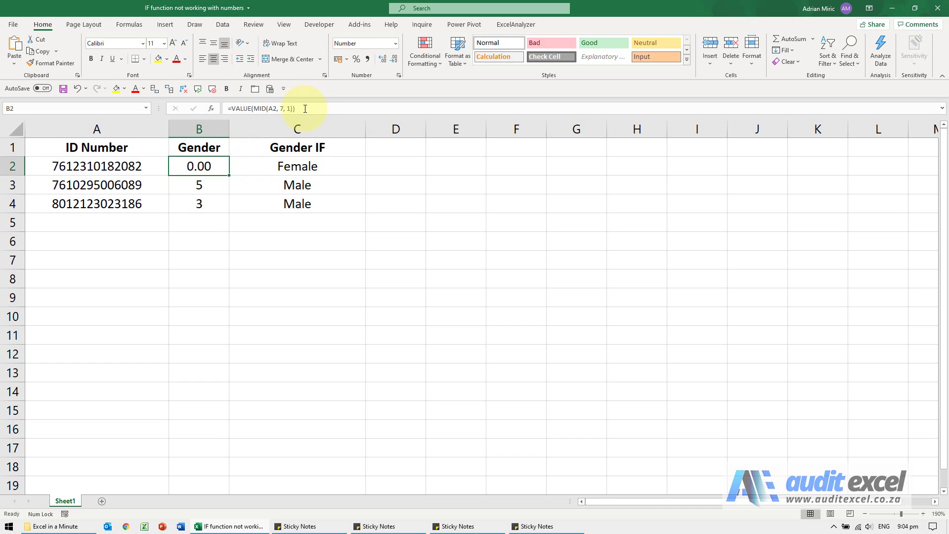
{"action": "key", "text": "ctrl+c"}
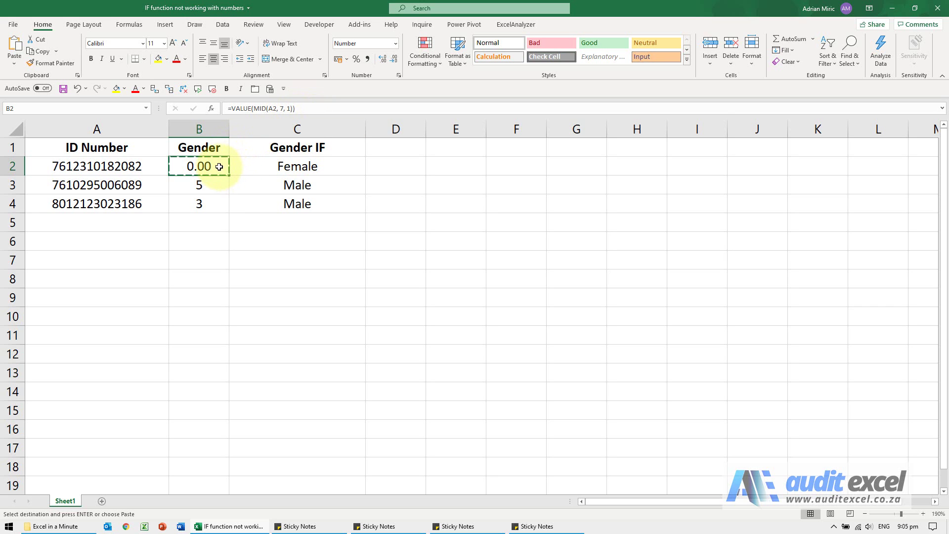
{"action": "left_click_drag", "start_coordinate": [229, 175], "coordinate": [224, 205]}
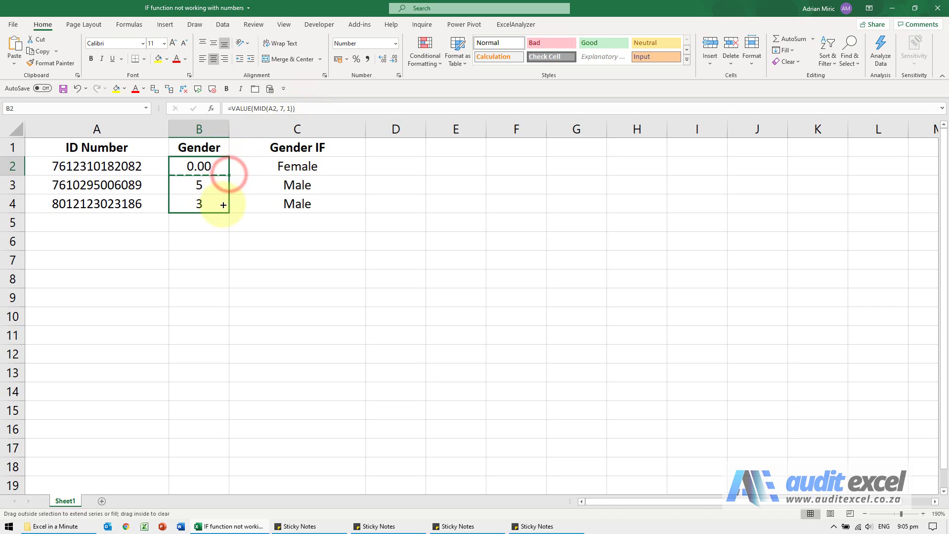